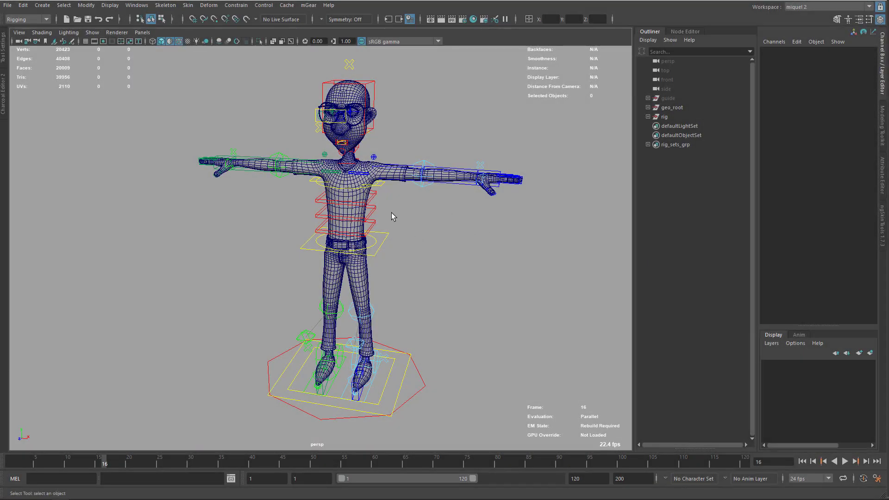
Orbit the perspective view to face the cartoon rig from the front.
left_click_drag(393, 275, 337, 296, "alt")
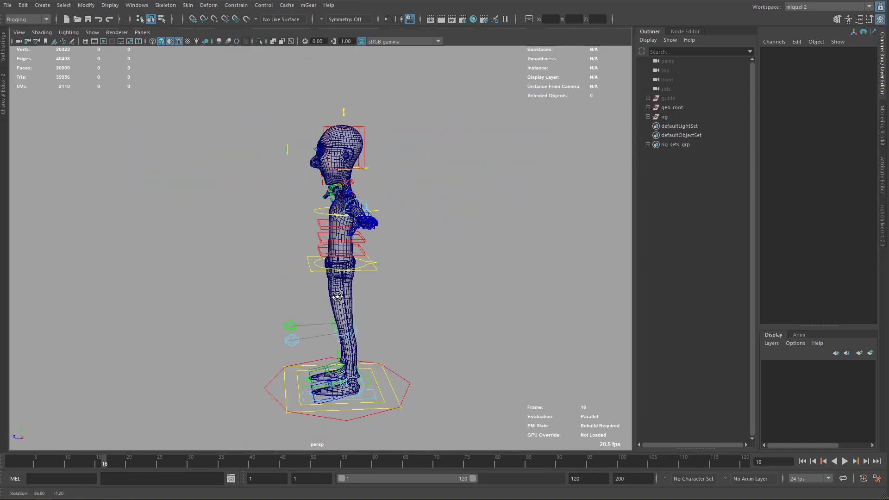
Select arm_L0_fk0_ctl and rotate it to lower the left arm.
left_click(398, 194)
key("e")
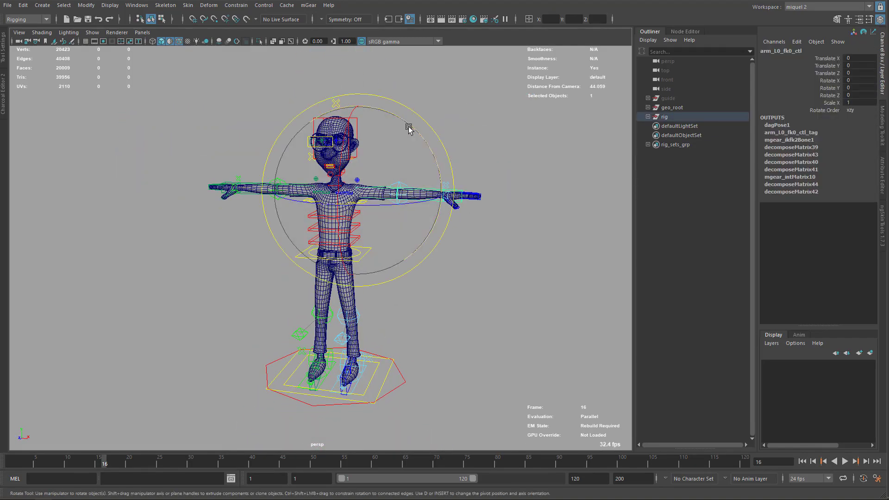
scroll(399, 230, "up", 5)
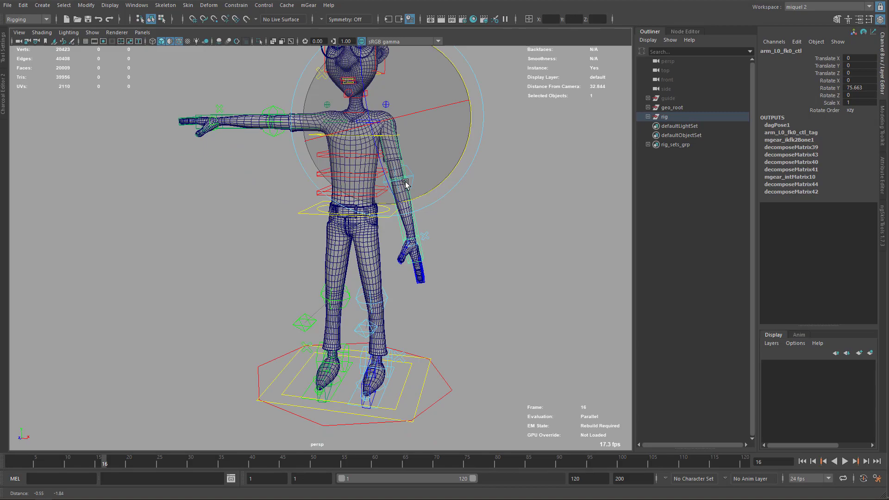
Fold arm_L0_fk1_ctl sharply at the elbow, inspect the pinched forearm, then reset Rotate Z to 0.
left_click(425, 197)
left_click_drag(425, 196, 390, 142, "alt")
left_click_drag(407, 183, 389, 266, "alt")
key("e")
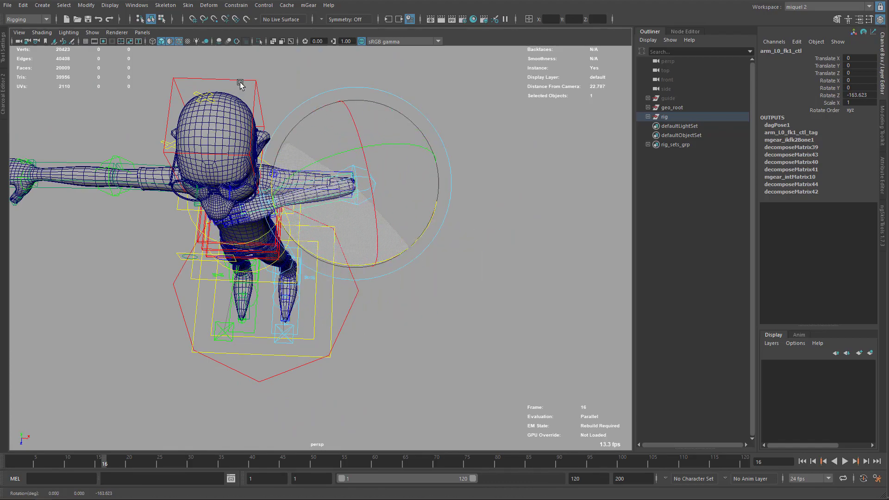
scroll(253, 131, "down", 10)
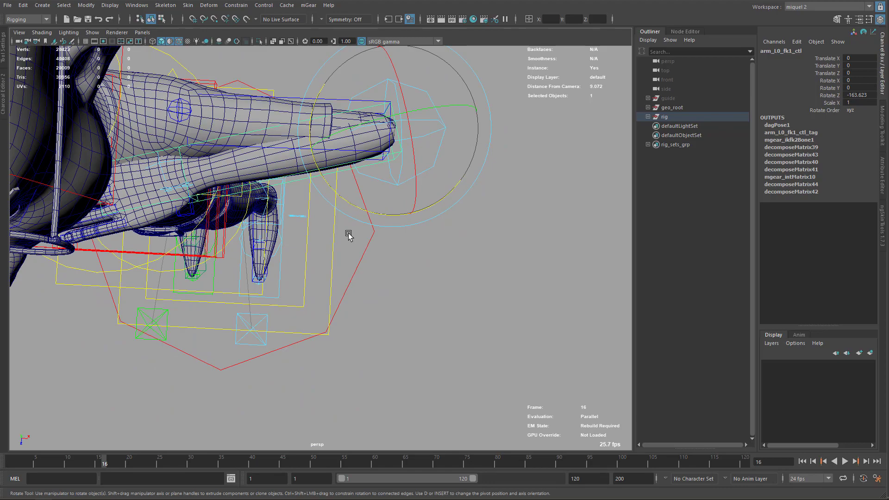
left_click_drag(237, 158, 360, 131, "alt")
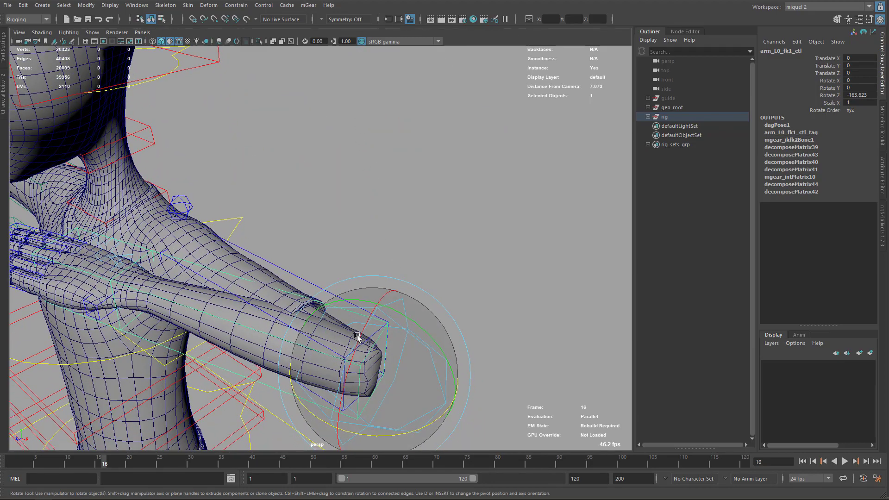
left_click_drag(357, 336, 383, 233, "alt")
key("q")
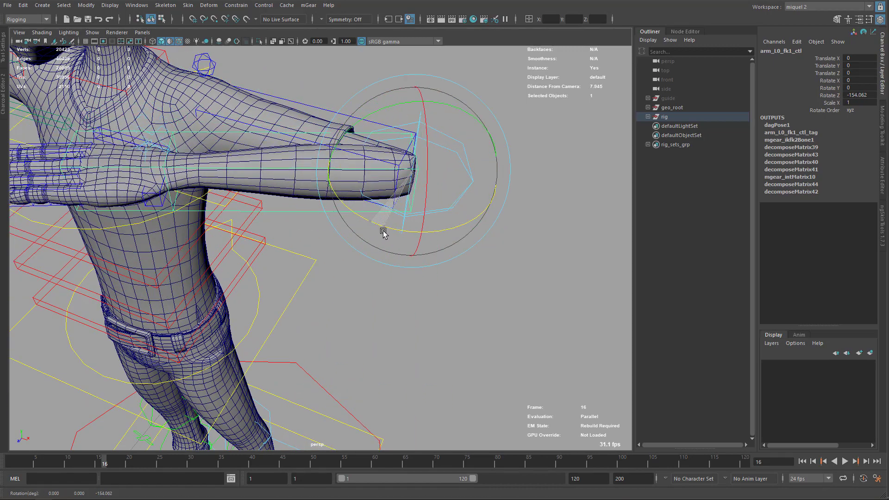
key("ctrl+z")
scroll(383, 238, "down", 5)
Raise leg_L0_ik_ctl to bend the left knee and inspect the hip crease up close.
left_click_drag(432, 158, 428, 271, "alt")
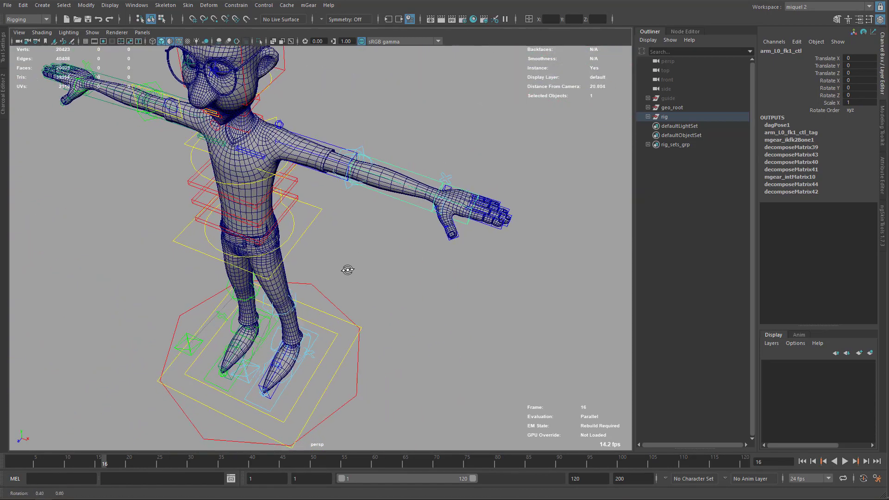
scroll(394, 327, "up", 3)
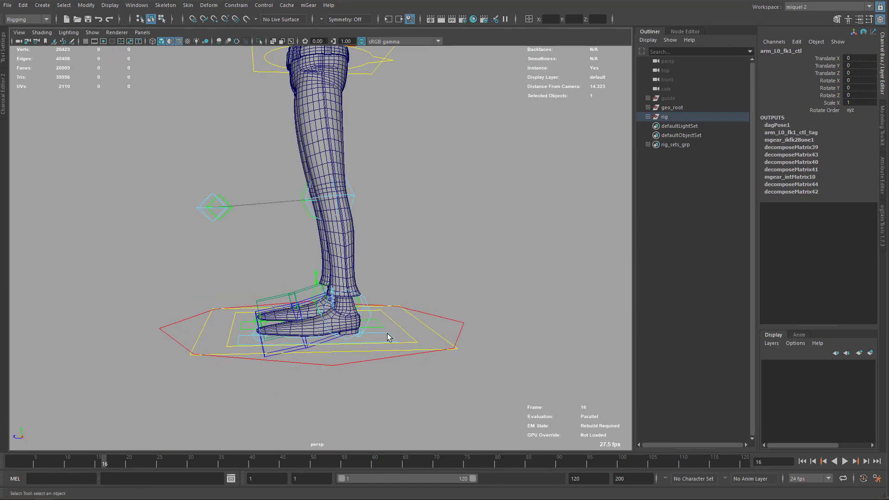
left_click_drag(276, 221, 274, 89)
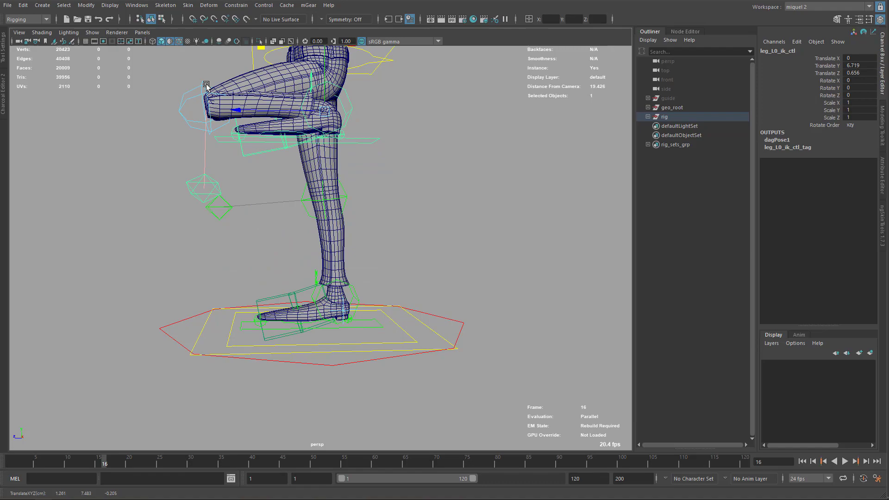
left_click_drag(196, 108, 331, 357, "alt")
right_click_drag(331, 358, 376, 228, "alt")
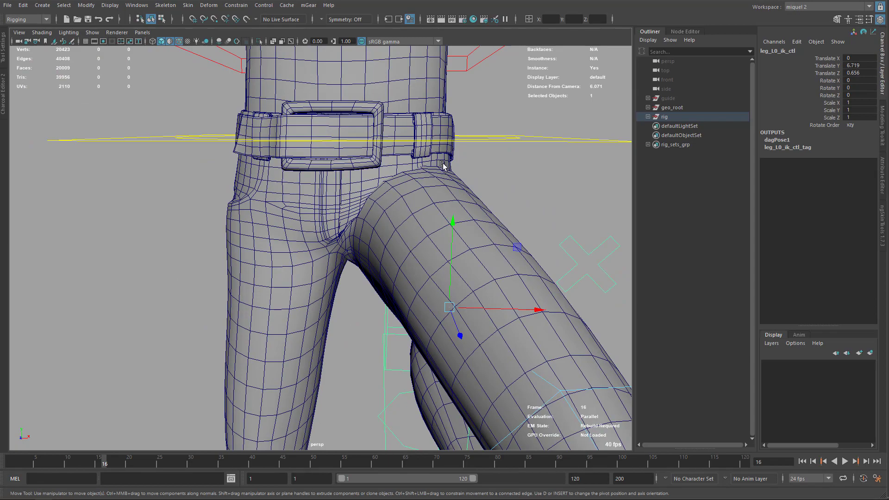
left_click_drag(443, 165, 466, 222, "alt")
right_click_drag(466, 222, 452, 190, "alt")
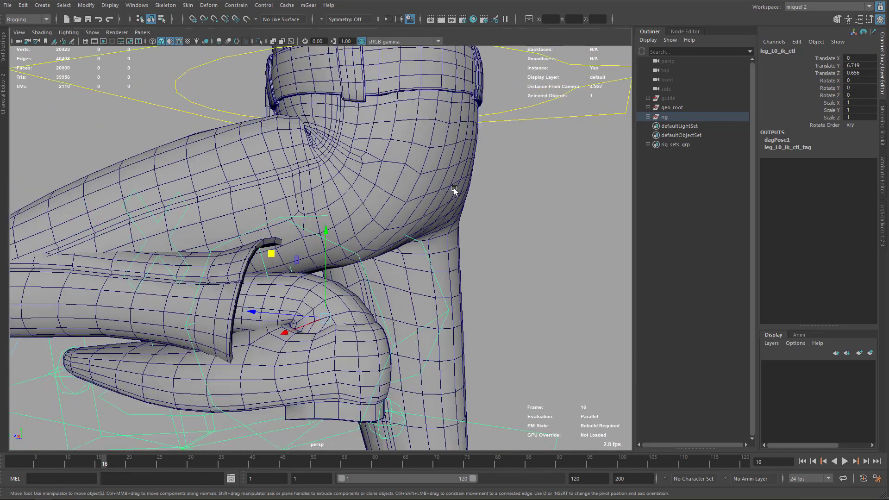
left_click_drag(452, 191, 365, 276, "alt")
Rotate and reset the leg IK control, then roll and reset foot_L0_roll_ctl.
key("e")
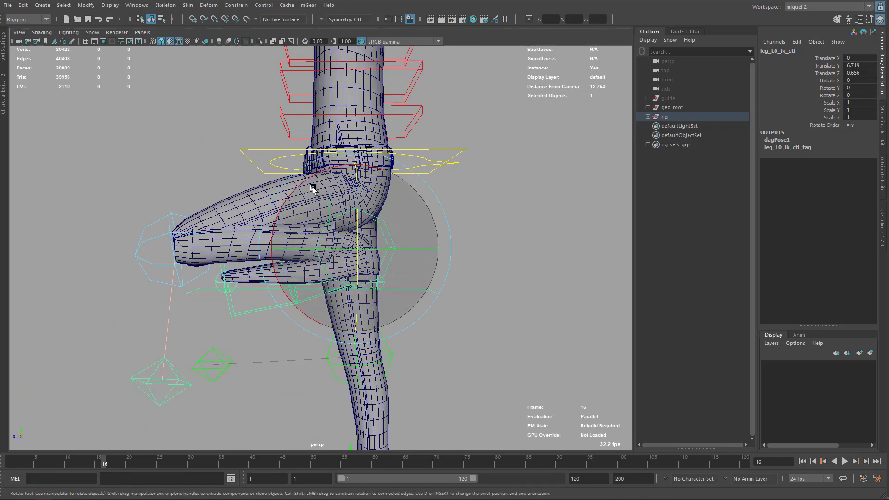
left_click_drag(315, 189, 284, 257)
key("ctrl+z")
key("ctrl+z")
key("ctrl+z")
key("ctrl+z")
key("ctrl+z")
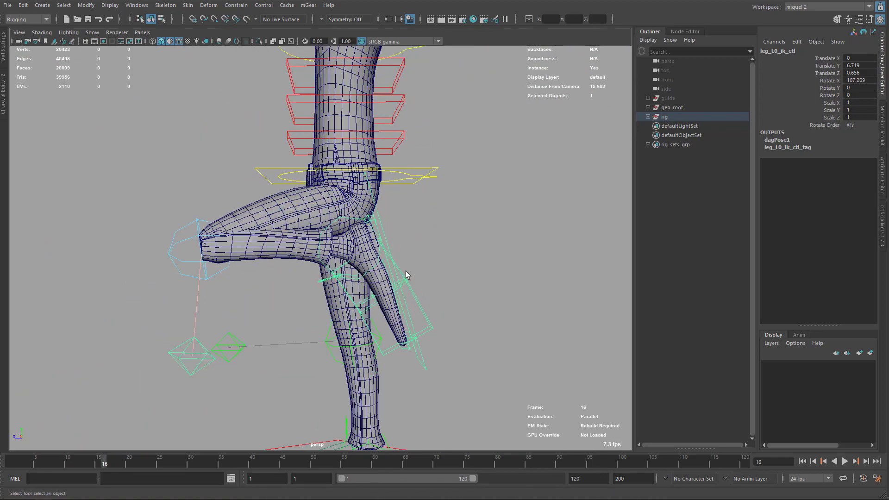
middle_click_drag(386, 361, 445, 168, "alt")
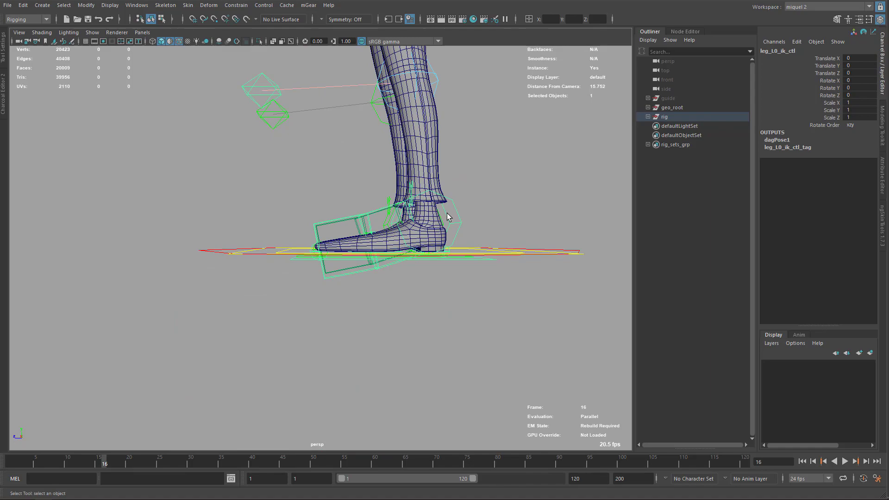
key("e")
left_click_drag(377, 206, 416, 264)
Select the left finger FK controls and curl them to Rotate Z 87.333 into a fist.
scroll(458, 185, "down", 5)
left_click_drag(462, 230, 462, 243, "alt")
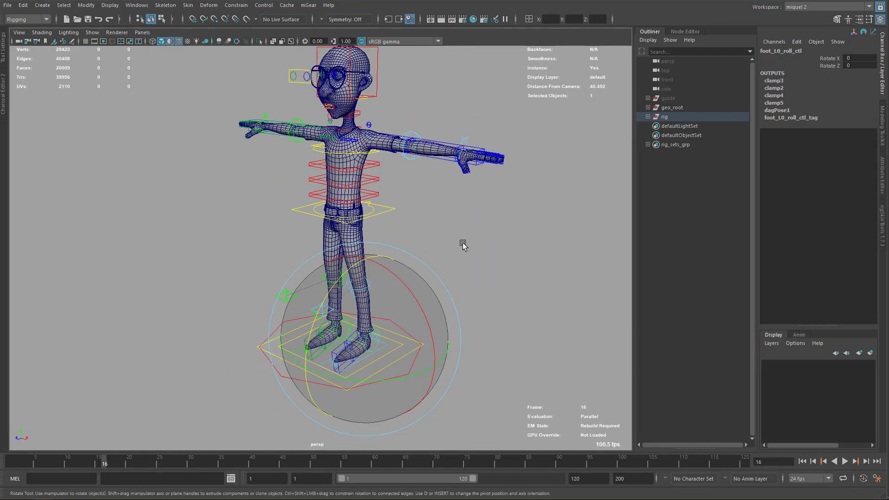
scroll(482, 278, "up", 4)
left_click_drag(482, 277, 323, 265, "alt")
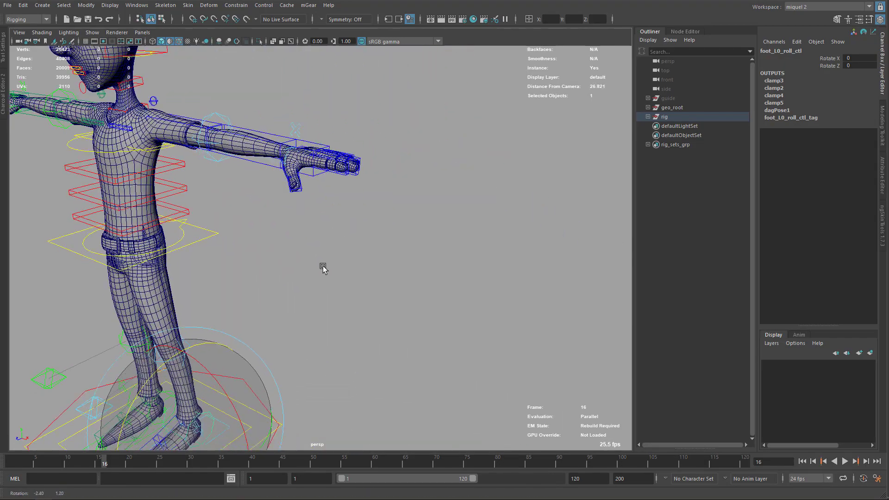
middle_click_drag(323, 266, 373, 256, "alt")
scroll(373, 256, "up", 3)
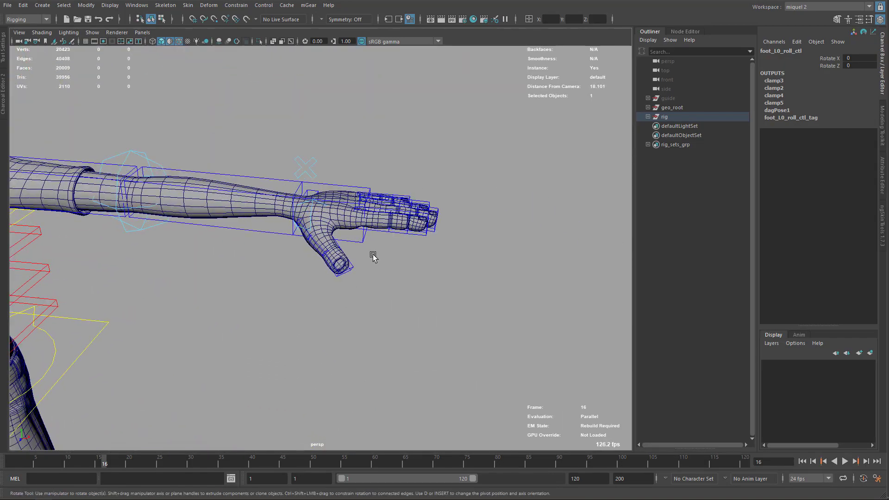
left_click_drag(425, 235, 425, 235)
key("e")
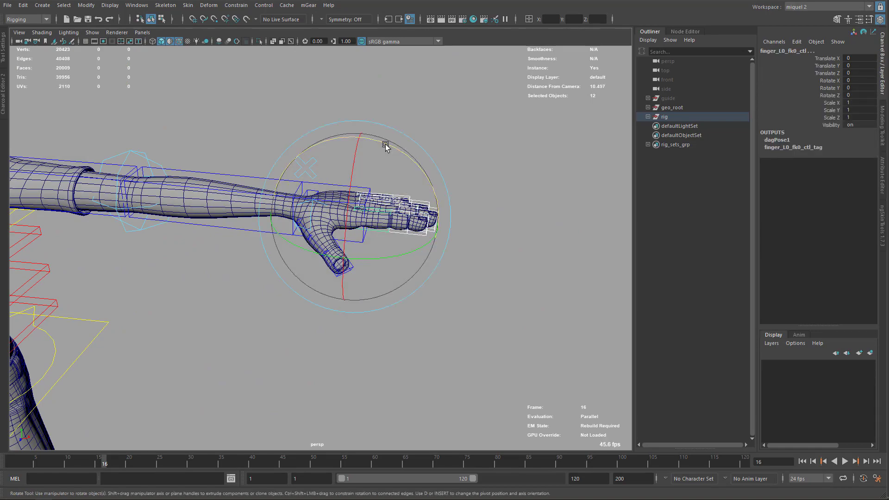
scroll(418, 265, "up", 8)
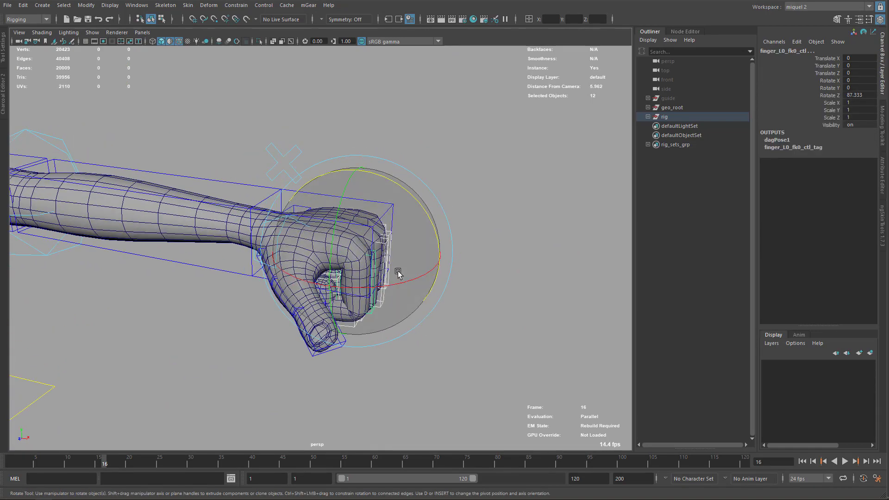
Orbit around the fist to inspect the hand deformation from below and the sides.
left_click_drag(414, 218, 450, 262, "alt")
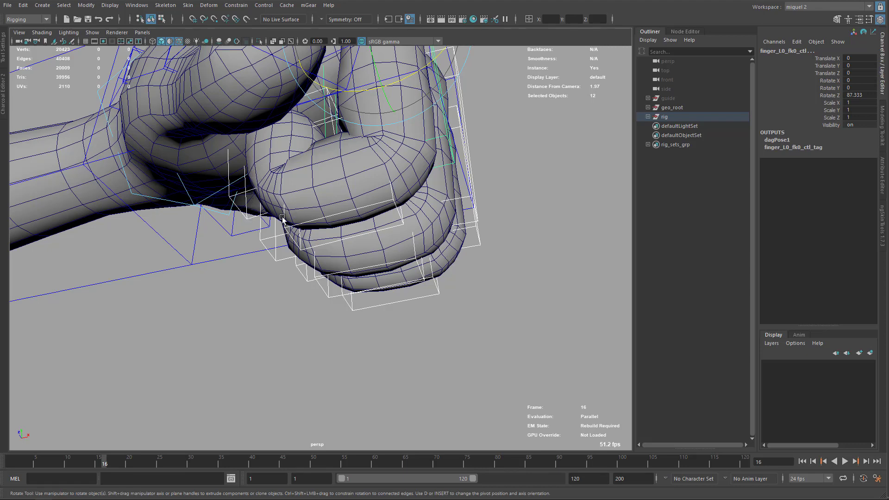
left_click_drag(261, 203, 280, 213, "alt")
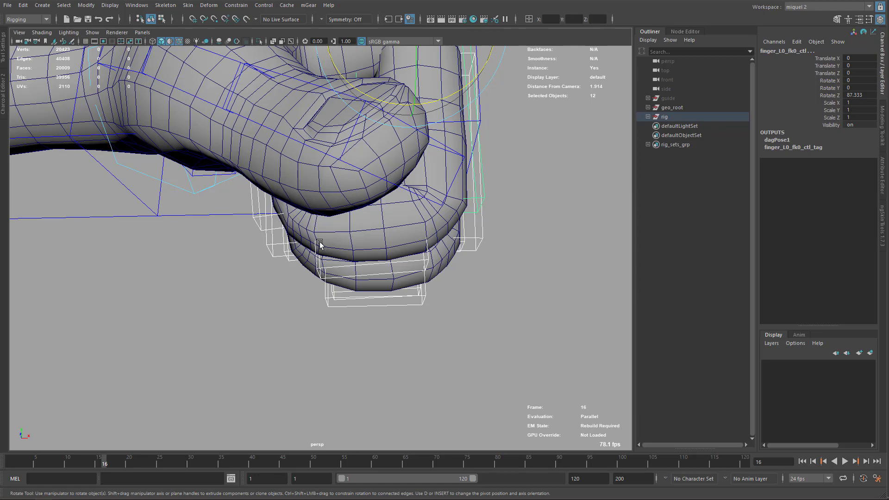
left_click_drag(458, 251, 424, 93, "alt")
left_click_drag(455, 177, 384, 233, "alt")
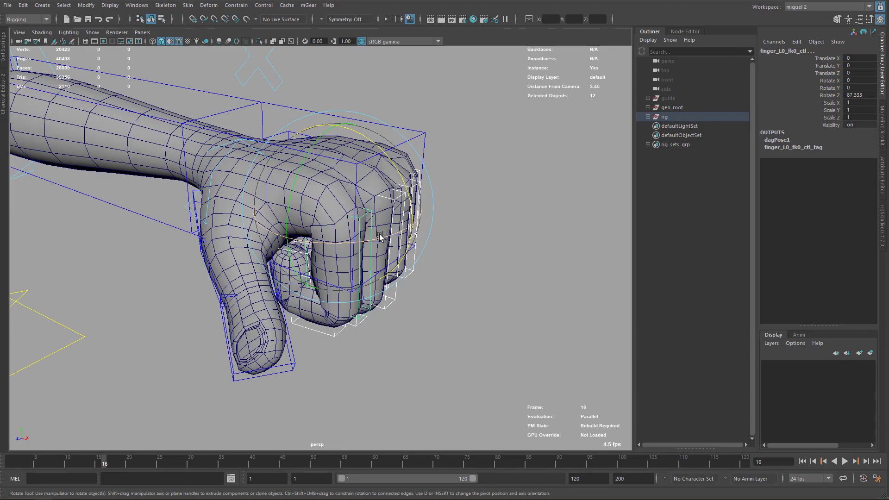
left_click_drag(282, 329, 370, 308, "alt")
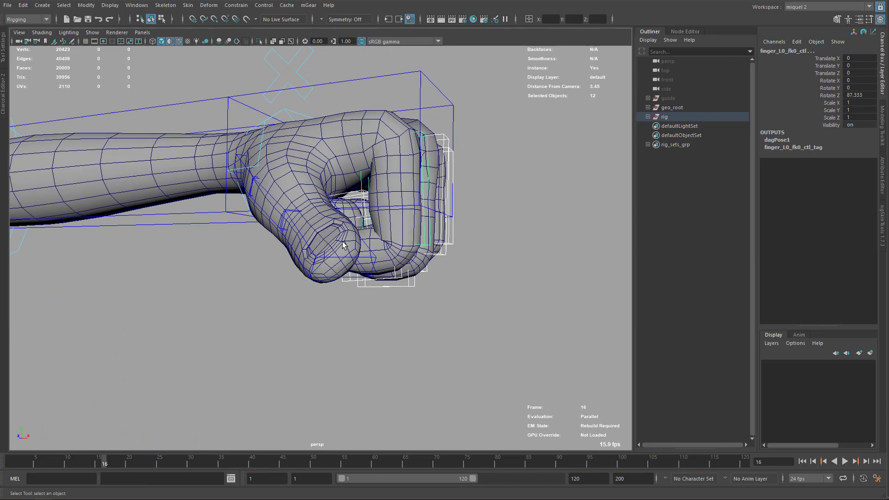
left_click_drag(343, 246, 253, 249, "alt")
key("e")
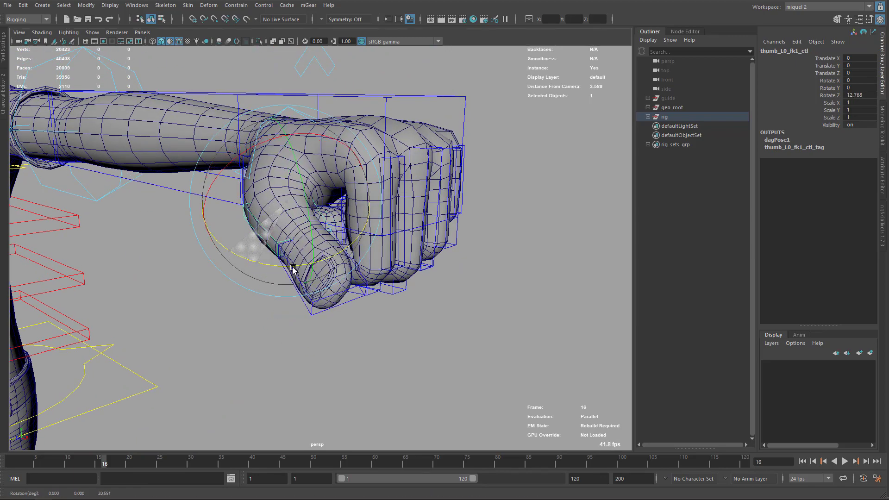
Fold the thumb controls over the fist, inspect it, then swing the thumb back to zero.
left_click_drag(271, 264, 250, 206, "alt")
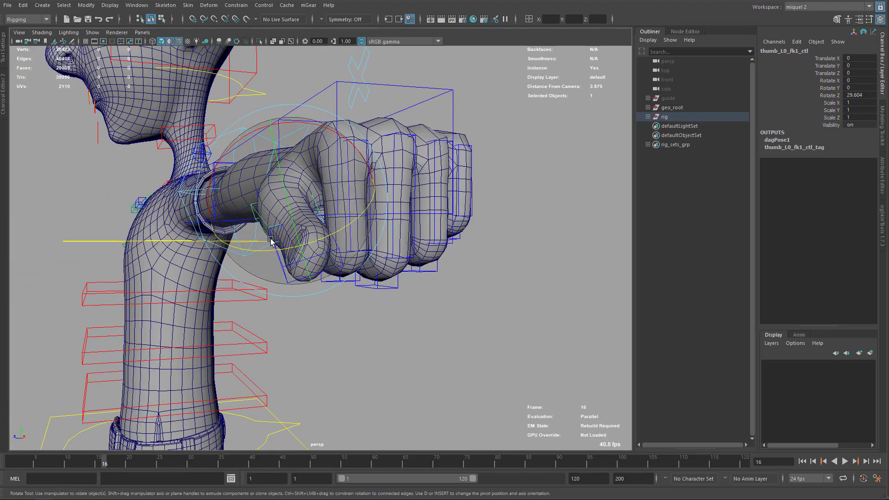
left_click_drag(276, 244, 331, 244, "alt")
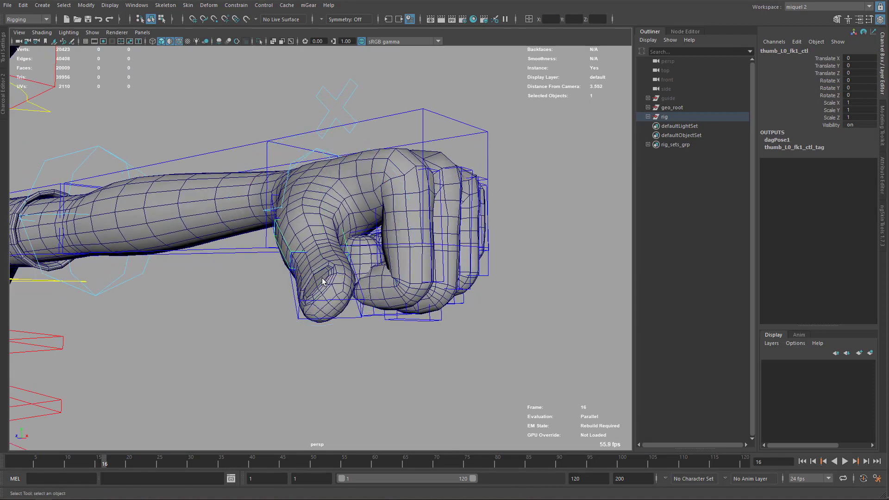
mouse_move(338, 287)
left_mouse_down("alt")
mouse_move(326, 280)
mouse_move(354, 346)
mouse_move(301, 261)
mouse_move(329, 365)
mouse_move(352, 302)
mouse_move(401, 324)
mouse_move(317, 355)
left_mouse_up("alt")
left_click_drag(424, 376, 440, 261, "alt")
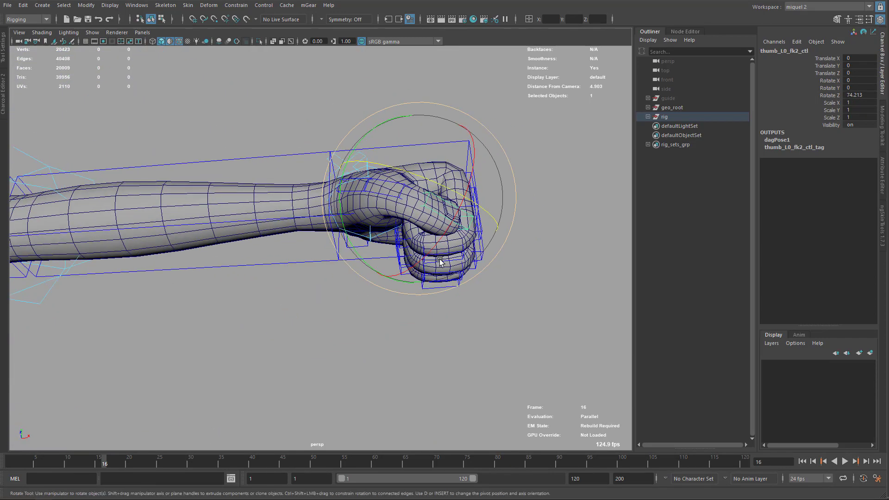
left_click_drag(418, 196, 385, 259, "alt")
key("q")
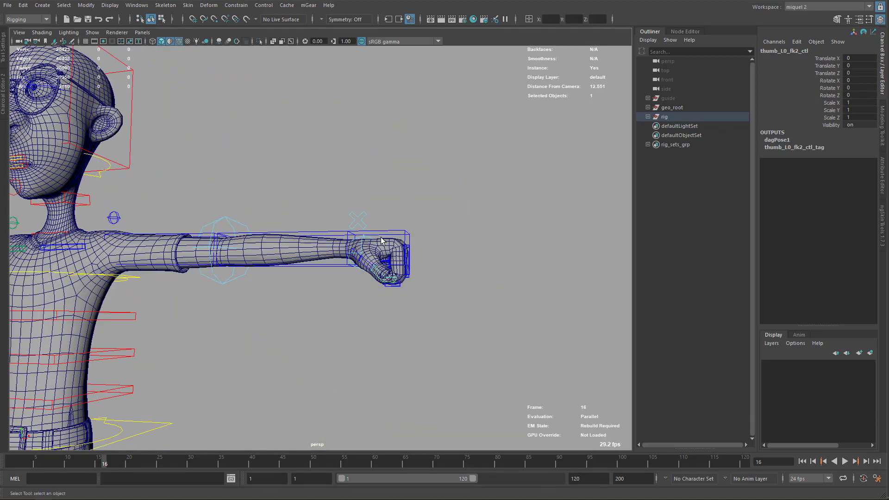
left_click_drag(437, 342, 365, 223, "alt")
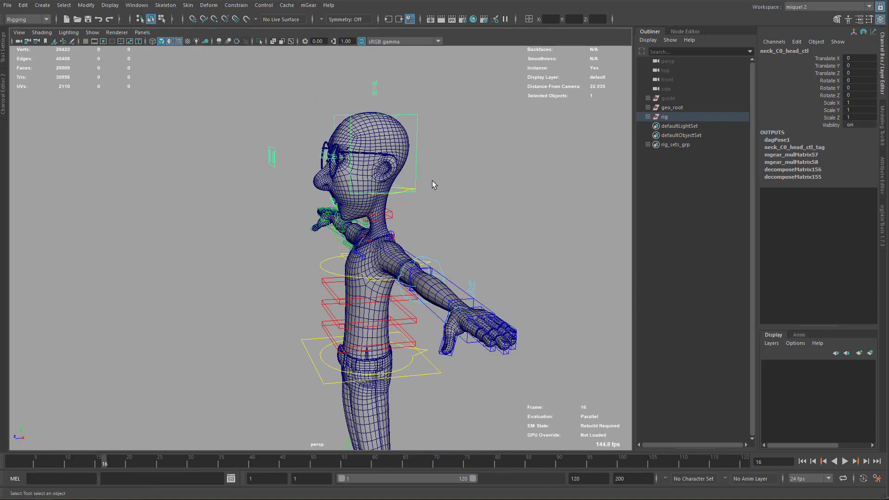
Tilt the head back and forward with neck_C0_ik_ctl on Rotate X, ending at 0.
left_click_drag(431, 184, 278, 224, "alt")
scroll(300, 185, "up", 5)
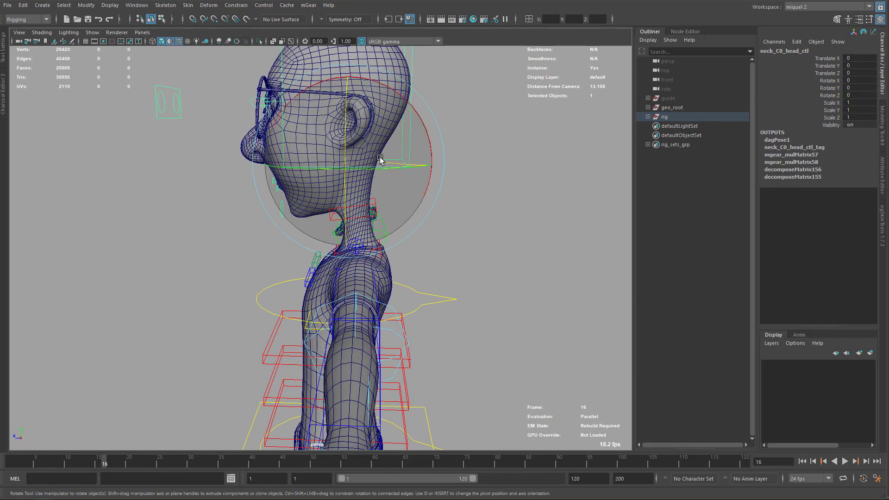
left_click(410, 166)
key("e")
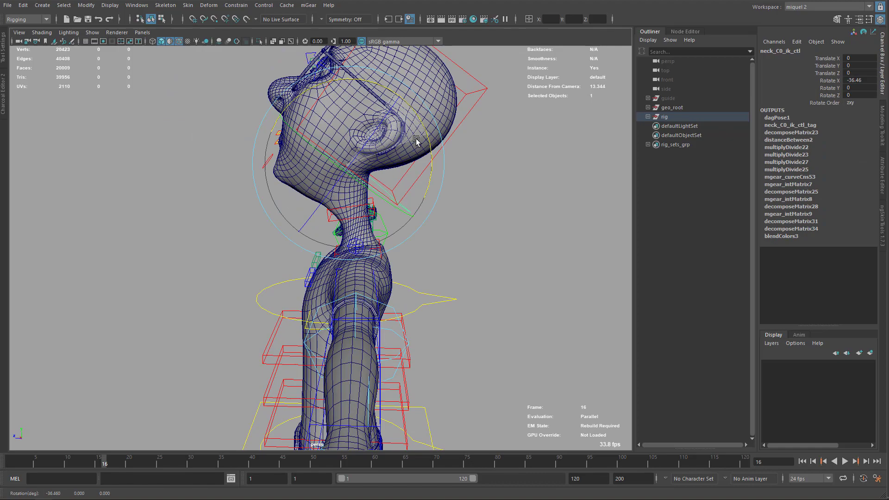
left_click_drag(390, 100, 401, 137)
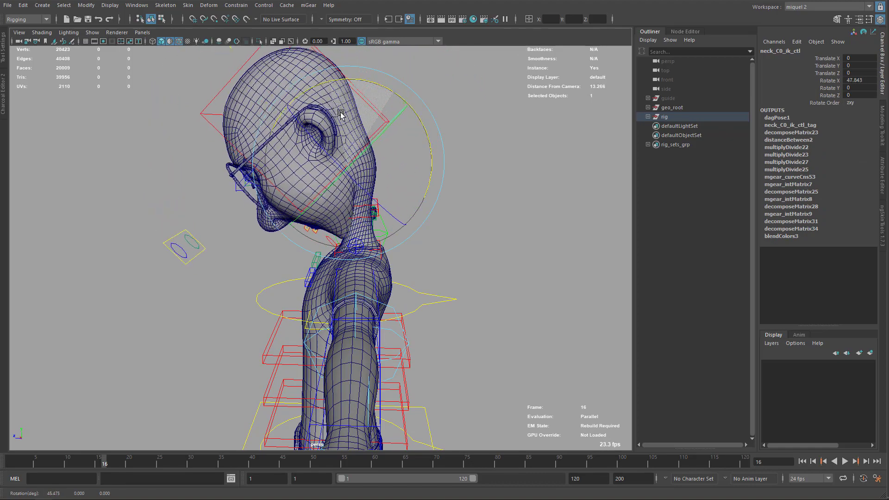
middle_click_drag(376, 156, 339, 167, "alt")
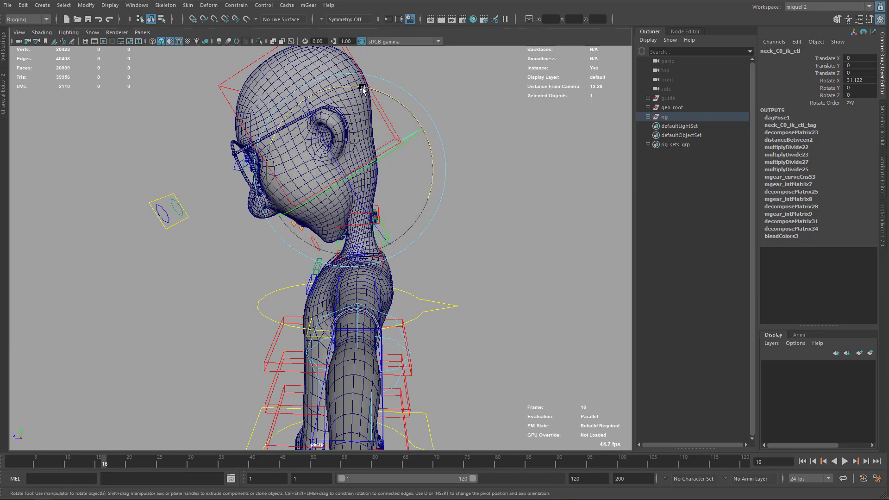
left_click_drag(373, 149, 437, 237, "alt")
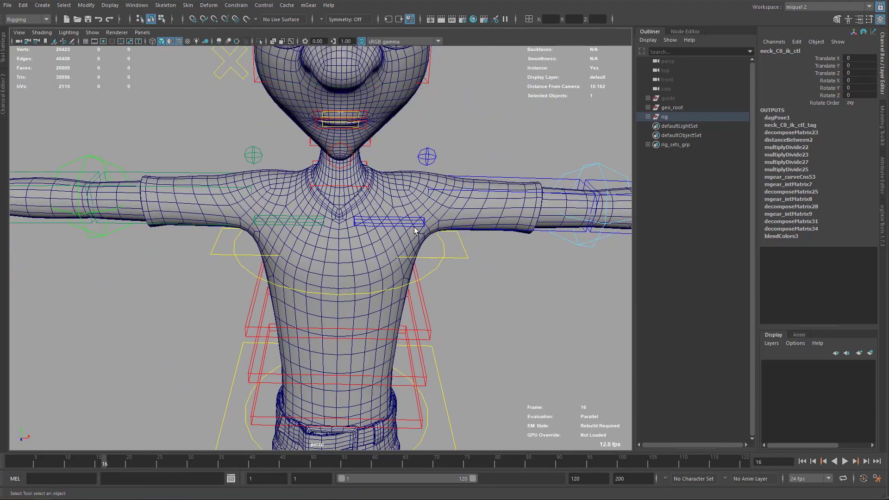
Raise the left arm with shoulder_L0_ctl and inspect the shoulder deformation.
left_click(397, 222)
key("e")
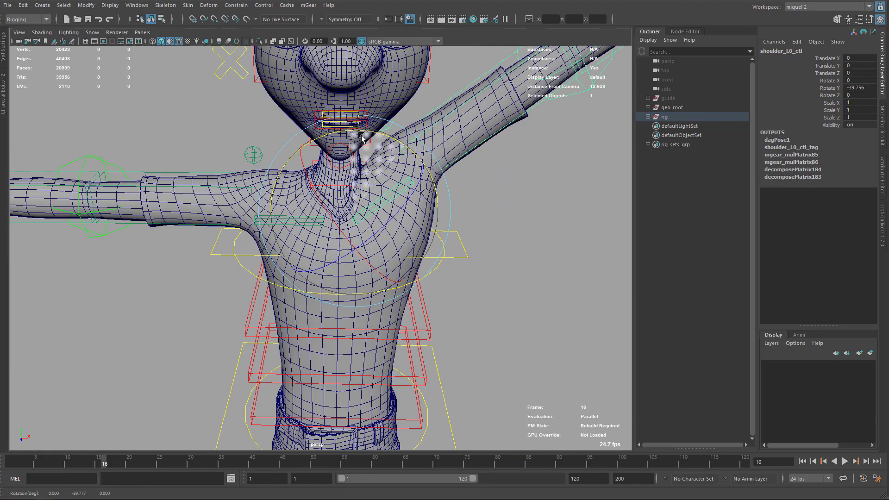
left_click_drag(361, 175, 363, 179)
left_click_drag(363, 179, 398, 133, "alt")
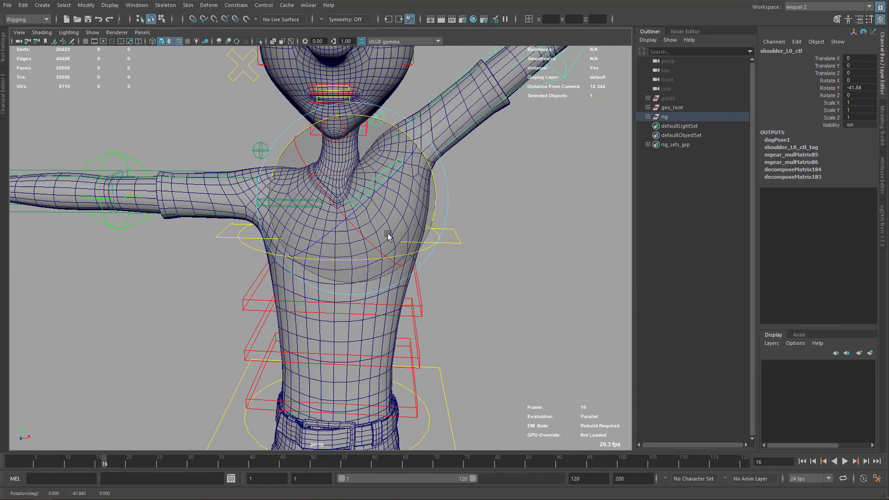
left_click_drag(388, 186, 402, 160, "alt")
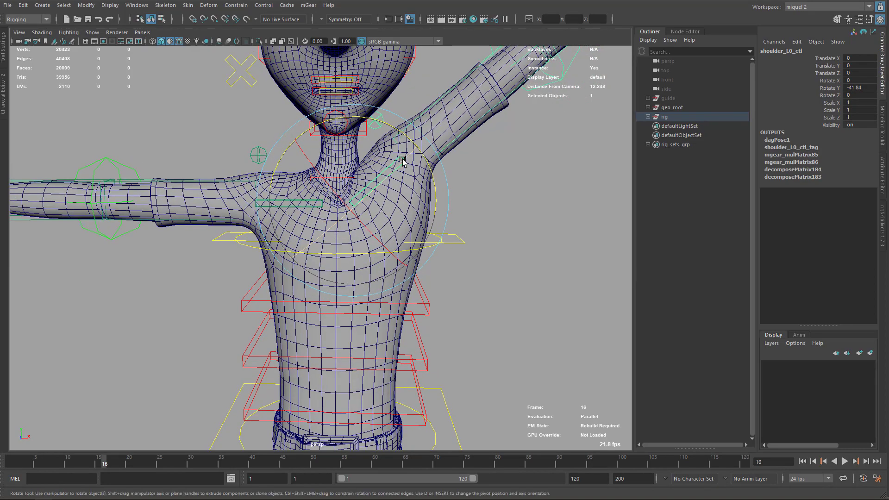
middle_click_drag(439, 299, 403, 163, "alt")
right_click_drag(402, 163, 389, 265, "alt")
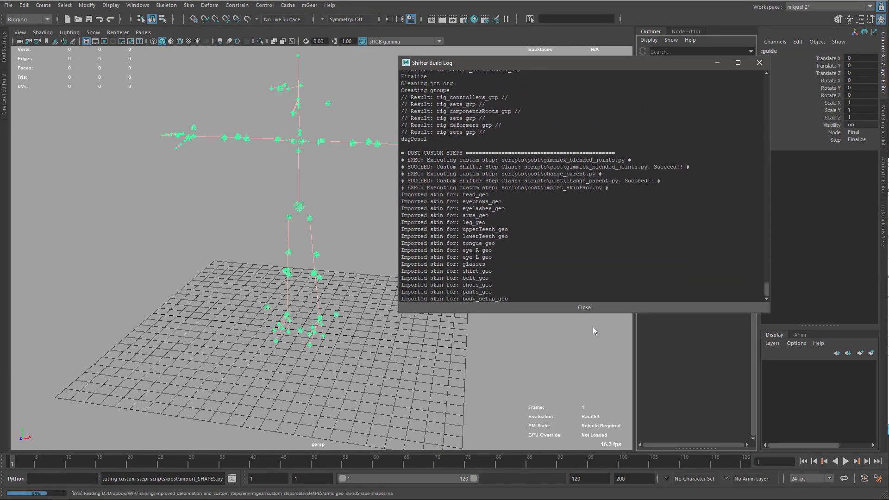
Delete the guide after the rebuild, expand the new rig in the Outliner, and show textures.
left_click(668, 98)
key("Delete")
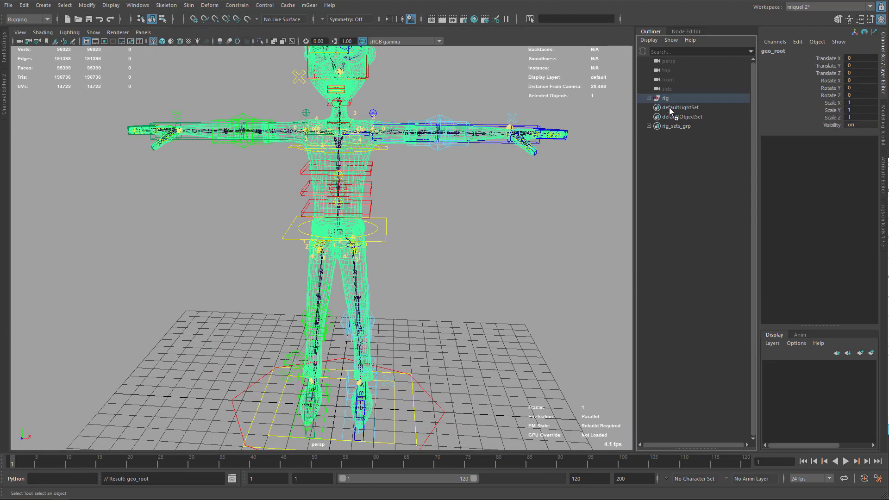
left_click(648, 98)
left_click(404, 202)
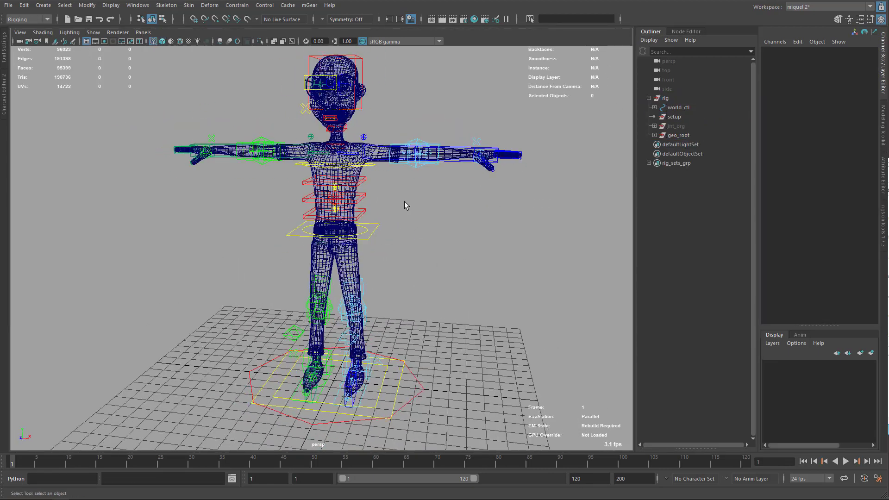
key("6")
left_click(409, 153)
Apply dance.anim from Studio Library to the rebuilt rig and watch the dance play.
key("e")
left_click(310, 5)
mouse_move(342, 22)
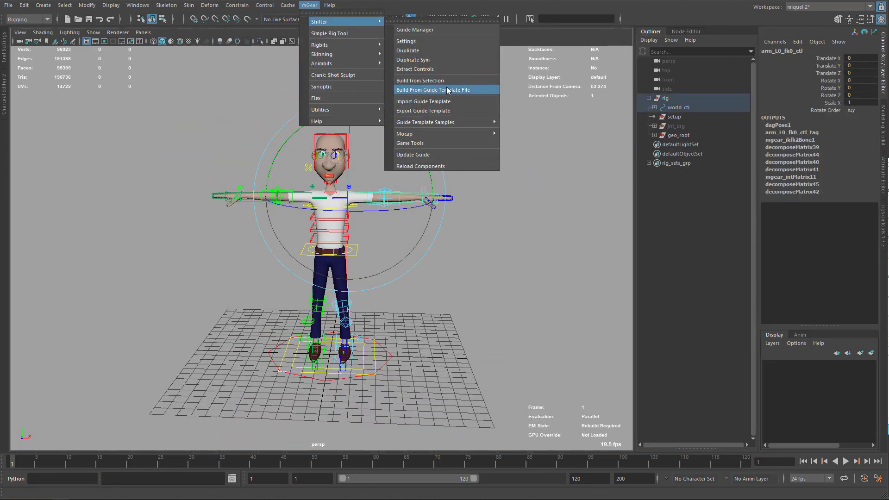
left_click(433, 90)
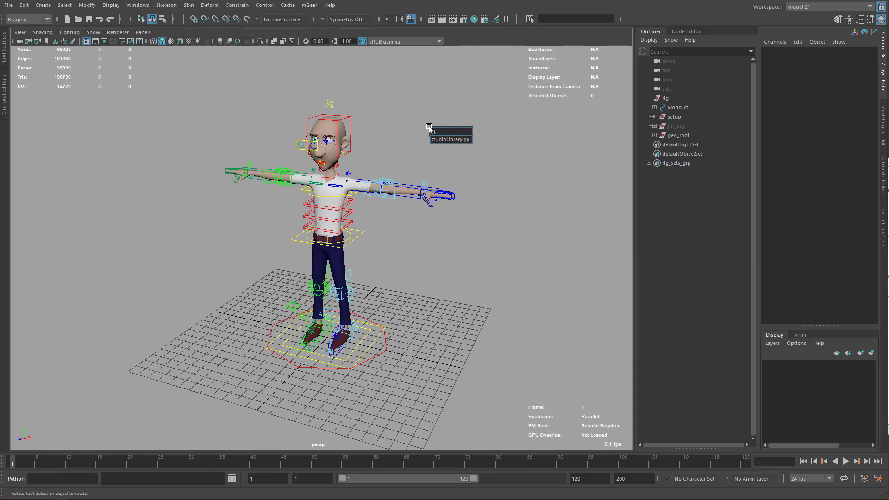
left_click_drag(429, 128, 430, 129)
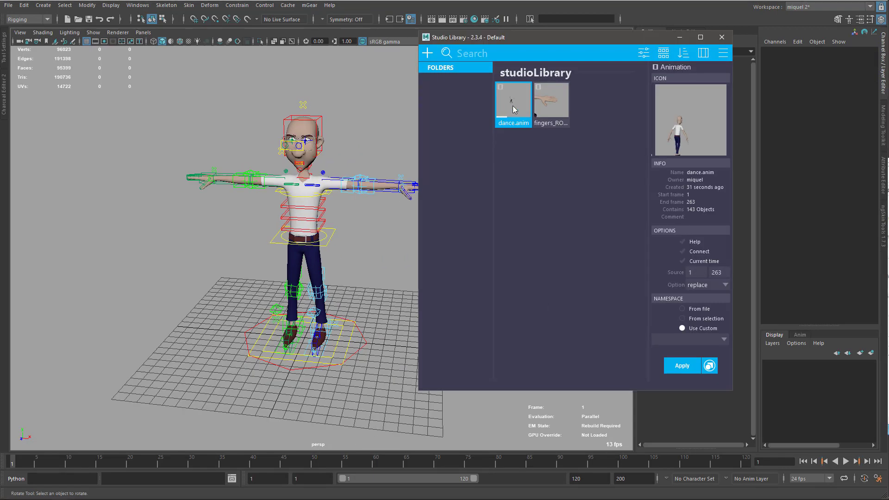
left_click(721, 37)
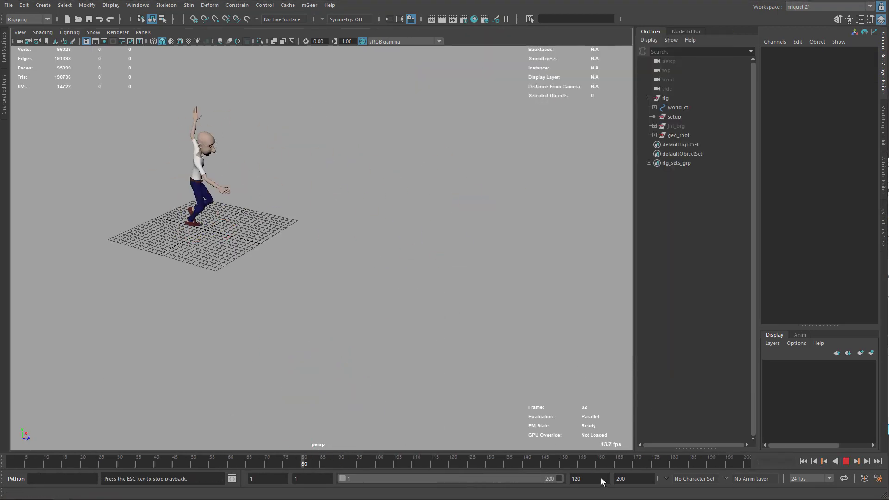
left_click_drag(384, 240, 321, 253, "alt")
scroll(334, 255, "down", 6)
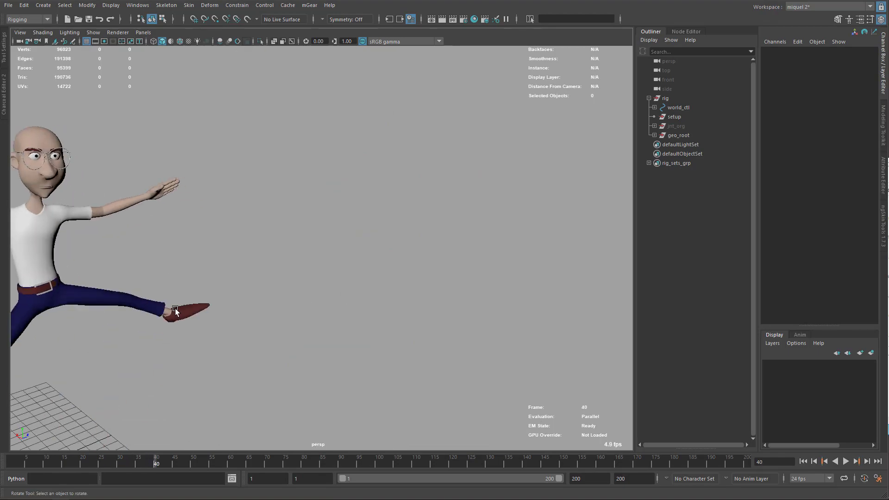